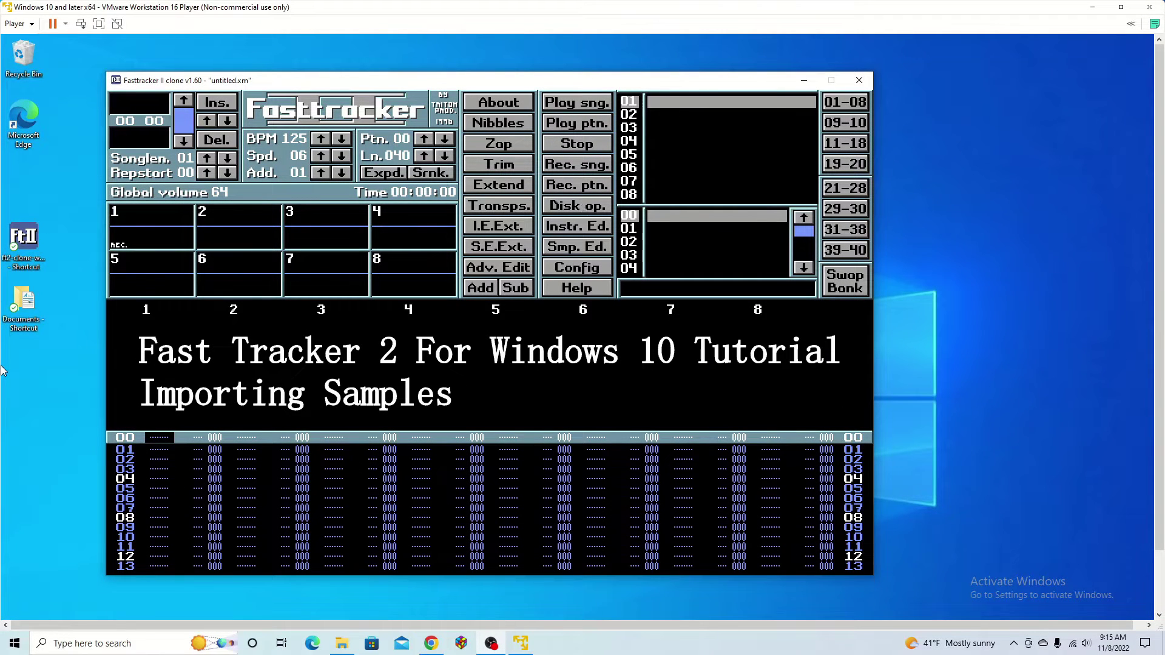
Open the Disk op. file browser and move up from the Desktop to the user folder
click(576, 206)
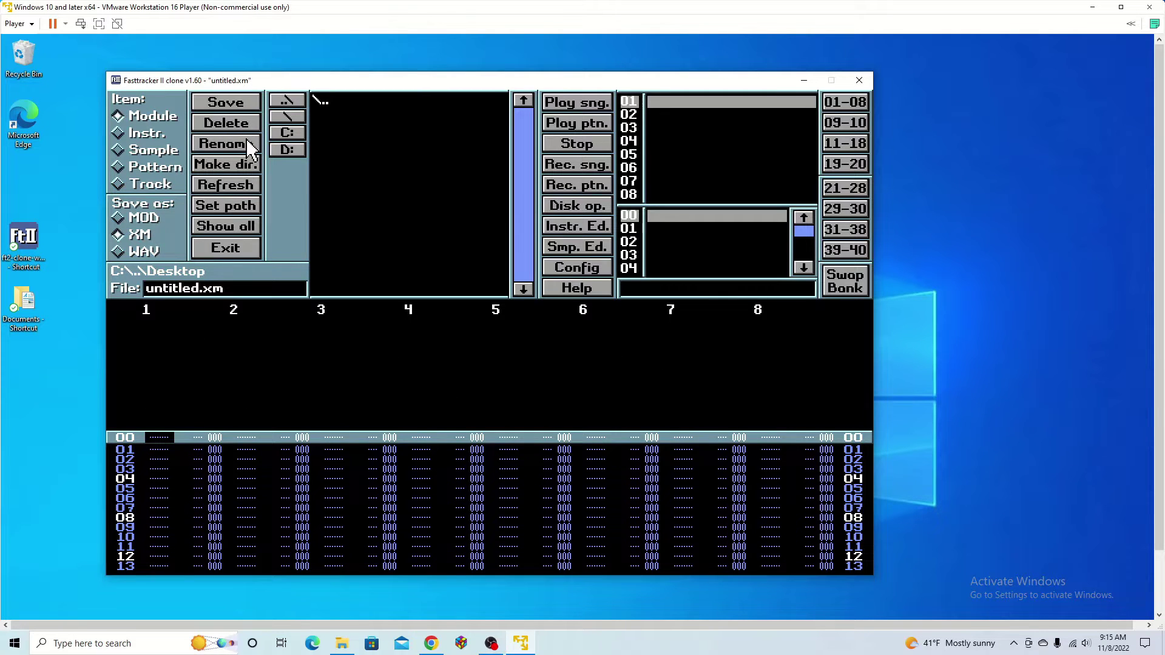
click(287, 100)
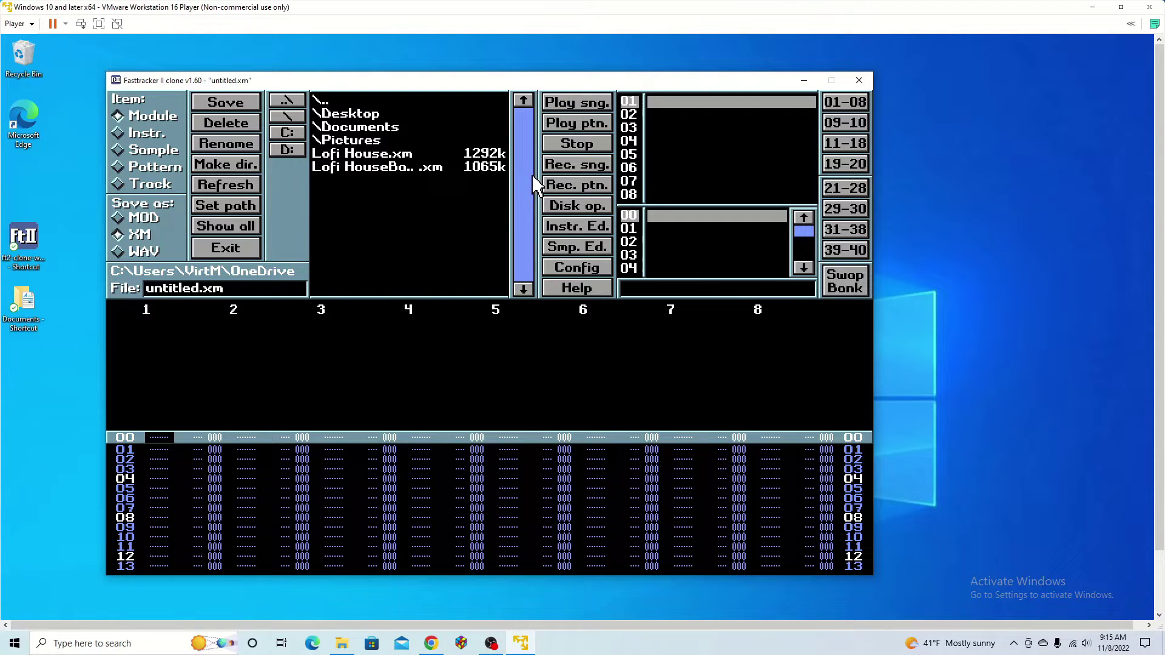
click(287, 100)
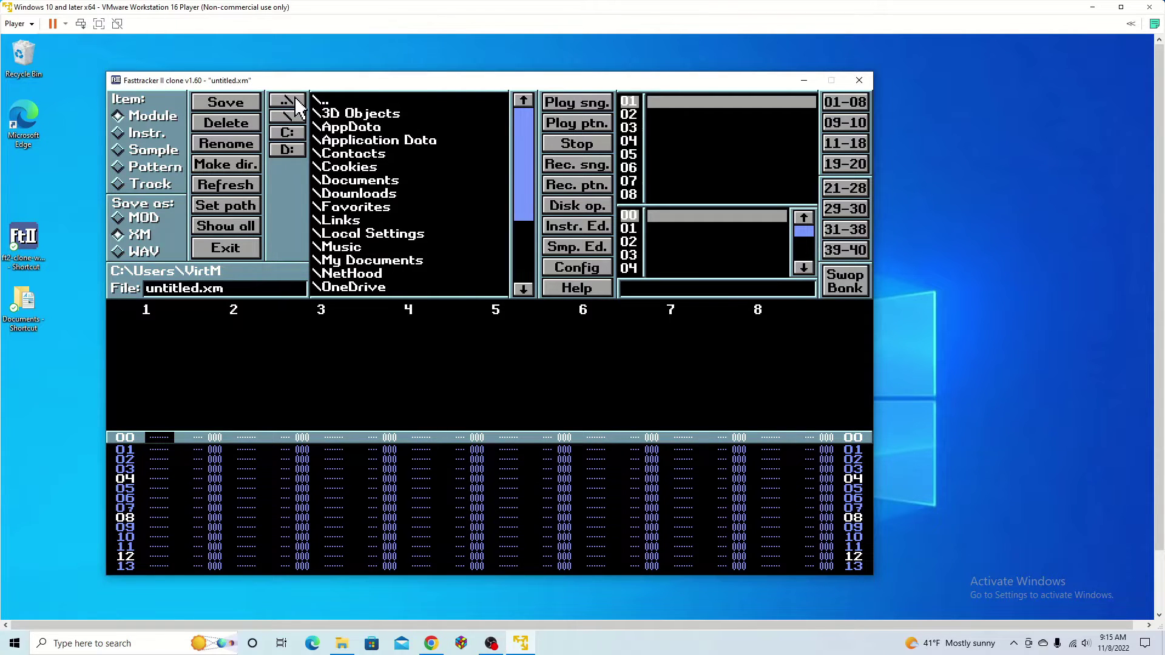
scroll(394, 182, down, 3)
scroll(392, 179, up, 3)
scroll(370, 137, down, 3)
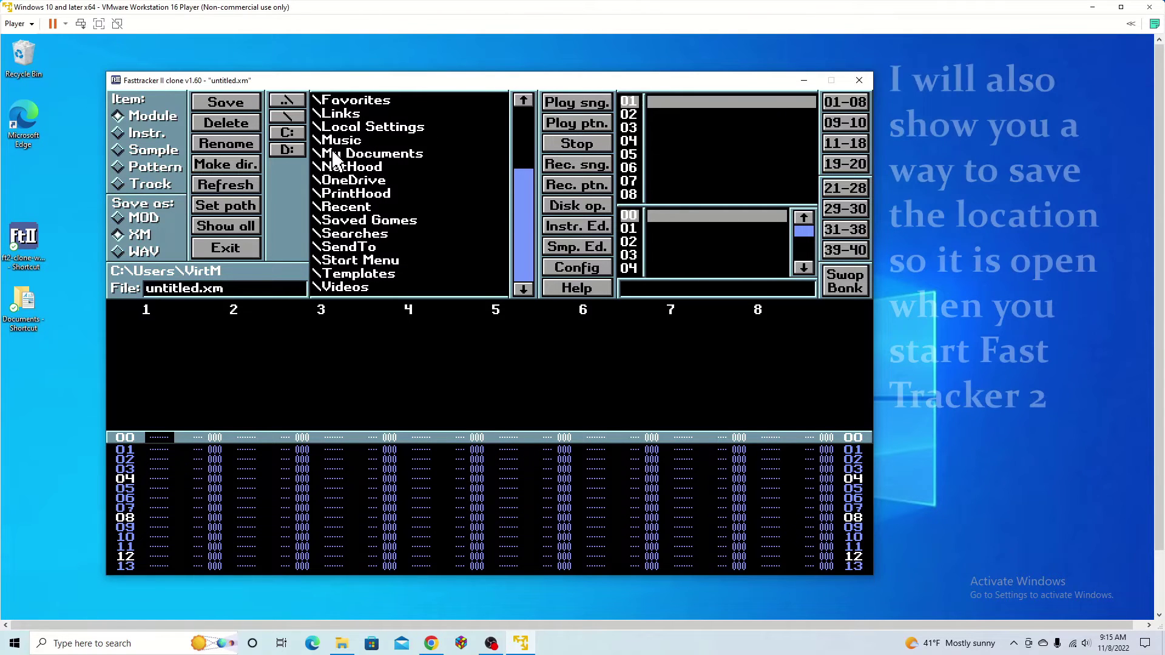
Go into OneDrive, then Documents, and open the Samples folder
click(370, 180)
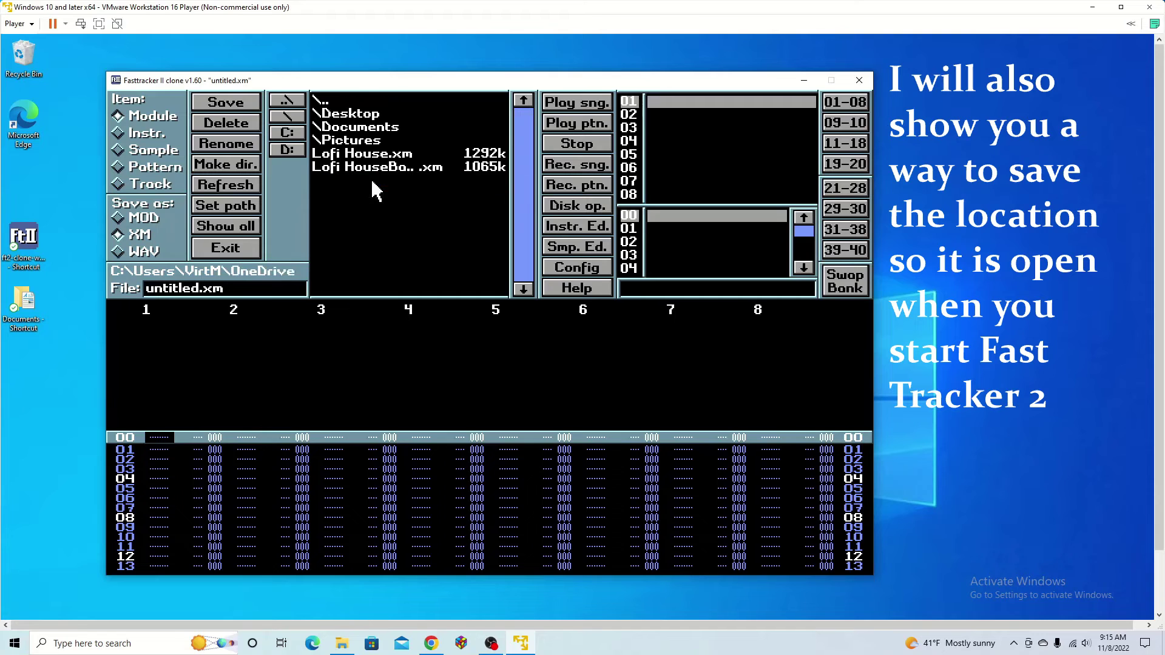
click(364, 129)
click(365, 130)
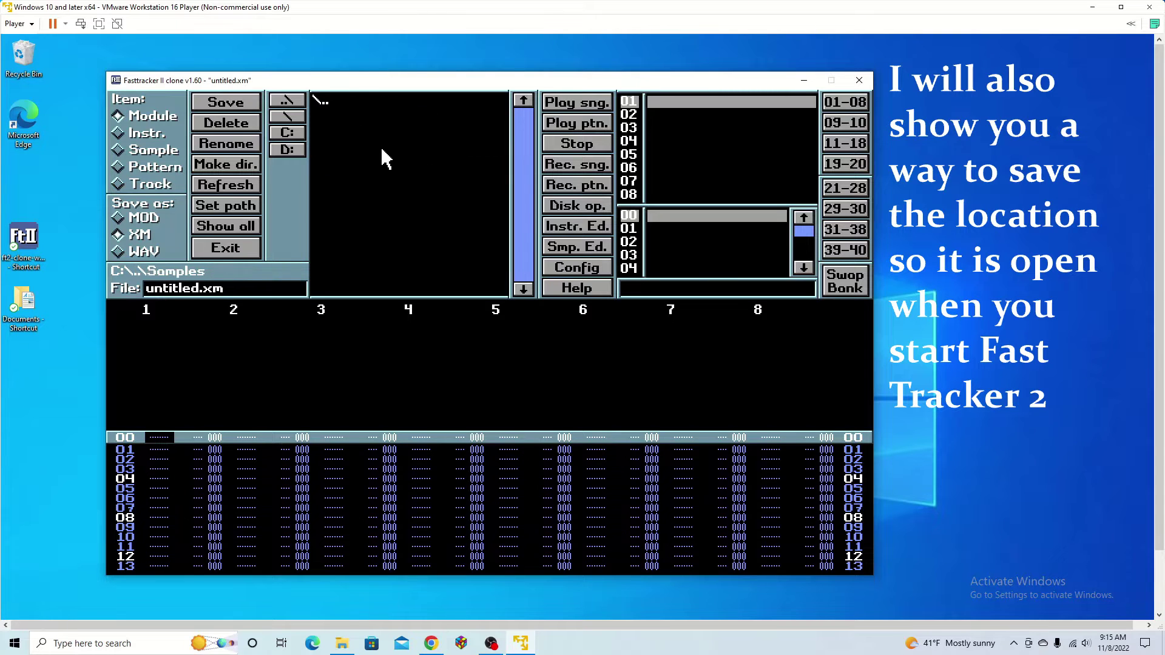
click(317, 102)
click(373, 132)
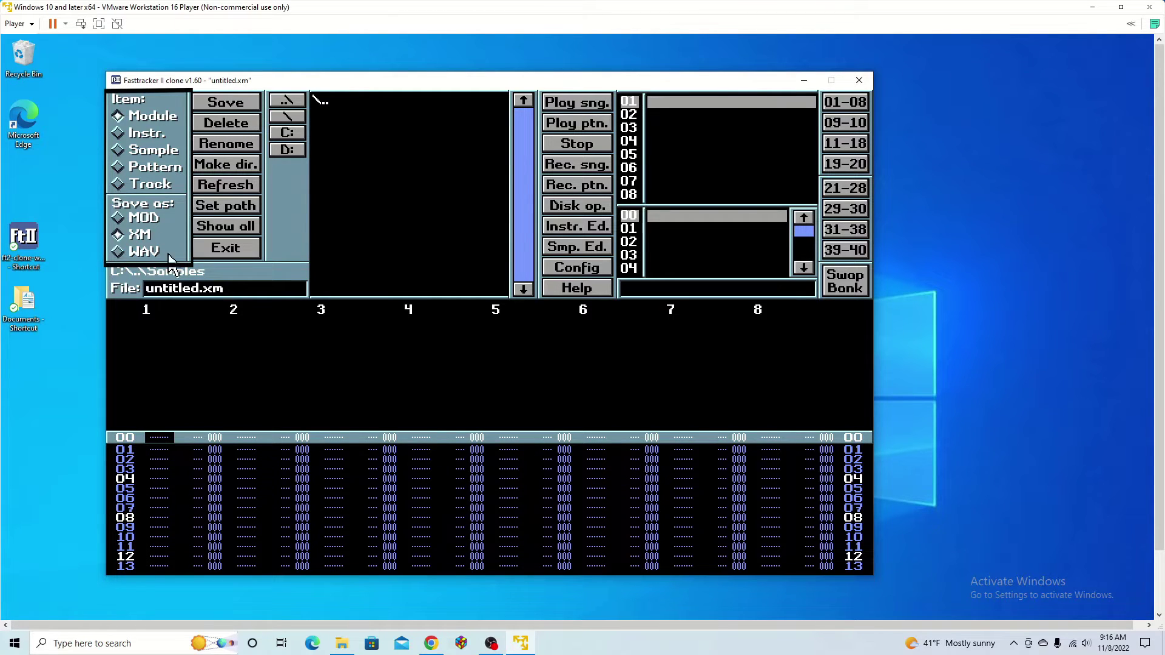
Set the Disk op. item type to Sample so the folder's .wav files are listed
click(121, 152)
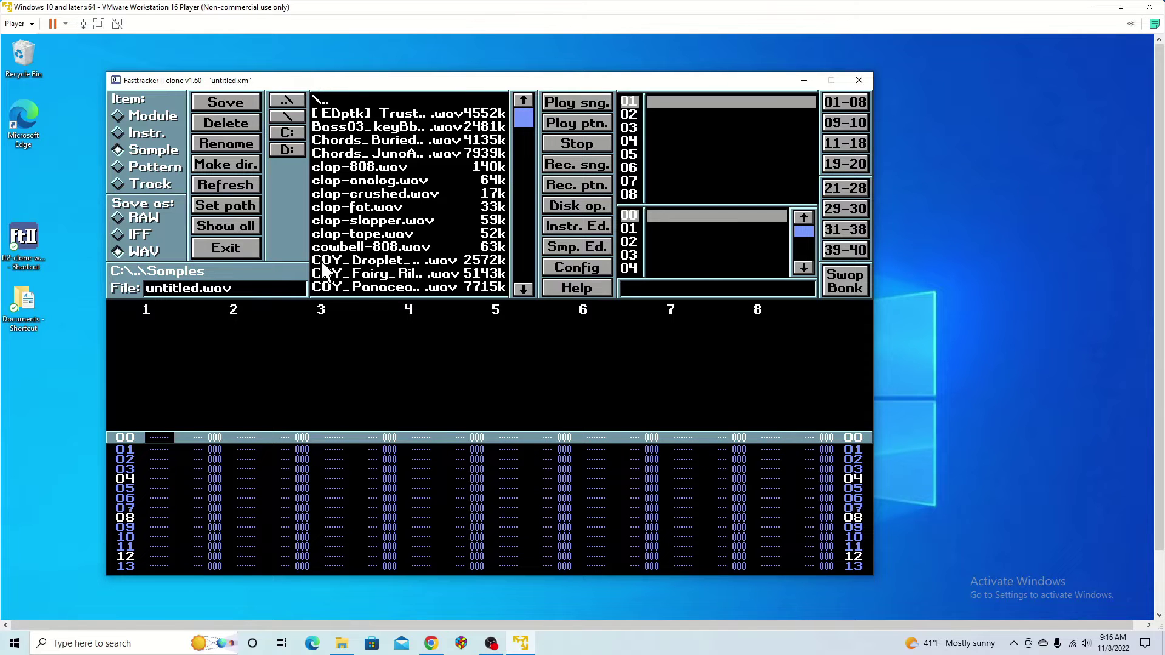
Load Chords_JunoAngel .wav into instrument 01, converting it from stereo, and name the instrument Chords
click(362, 163)
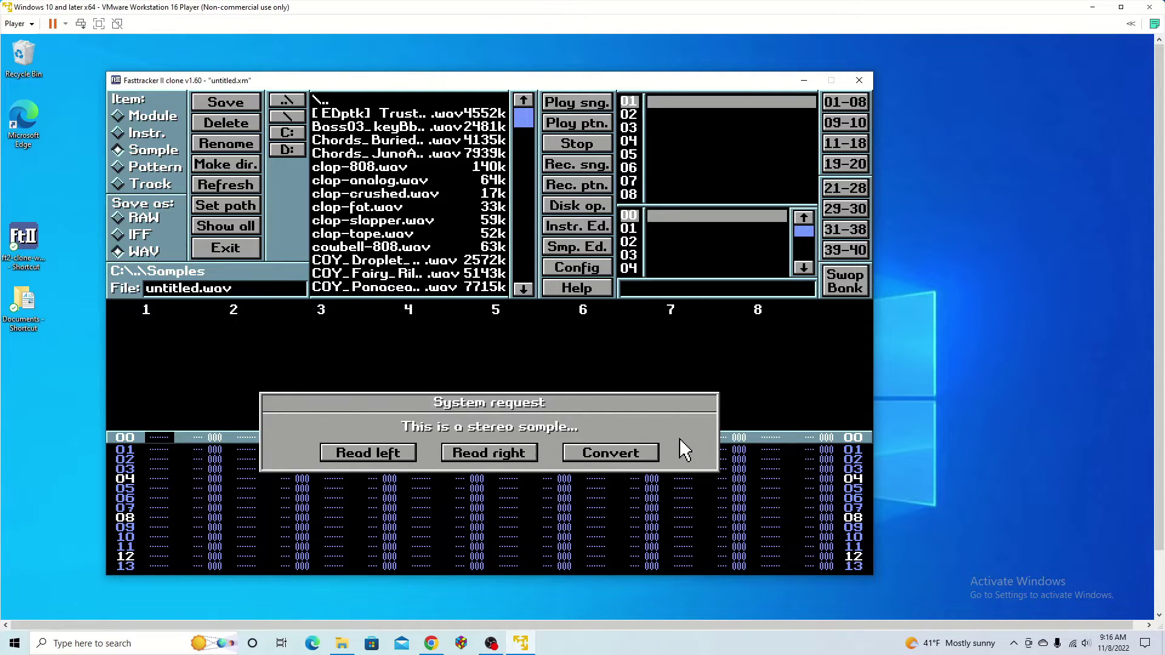
click(640, 457)
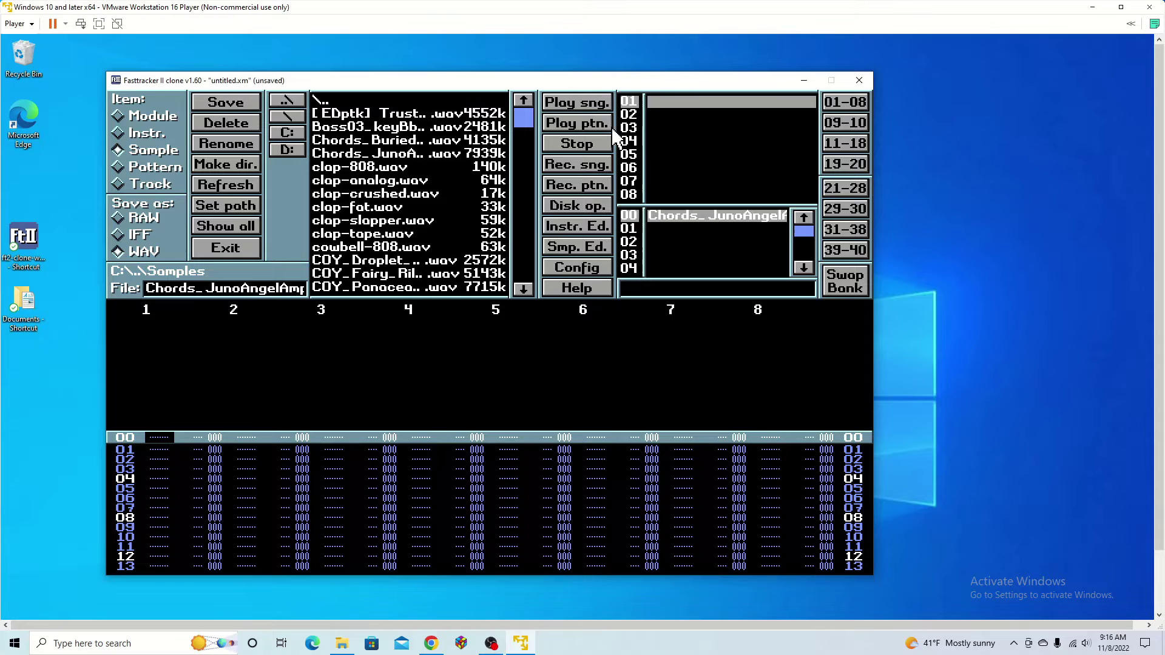
click(679, 107)
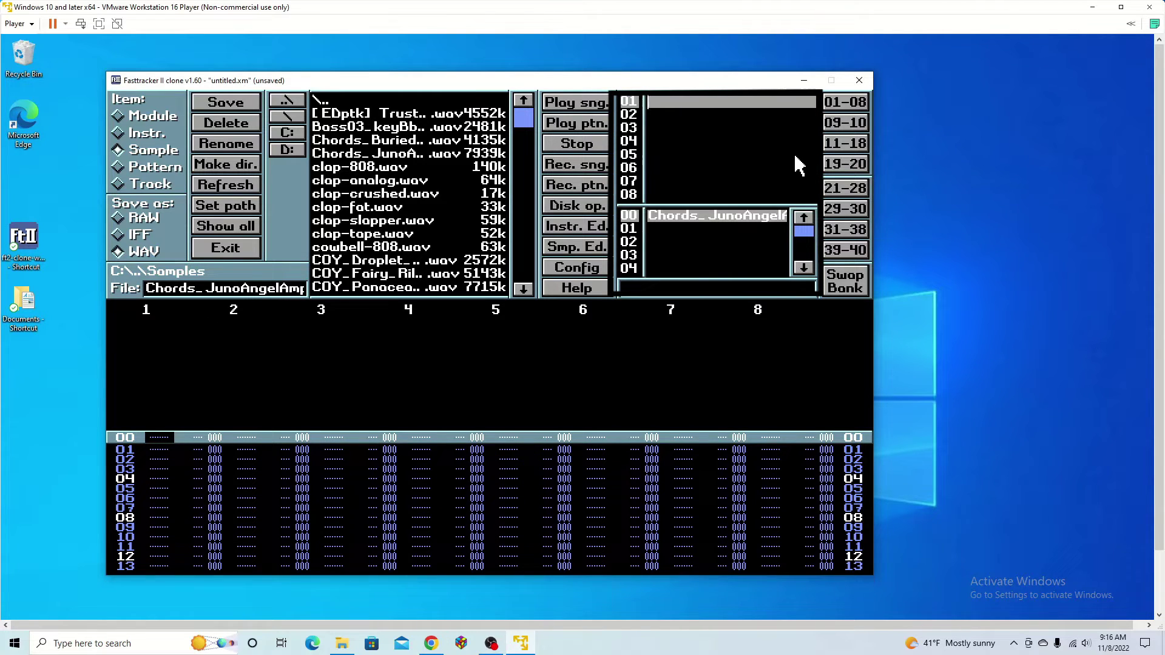
text(Chords)
click(693, 114)
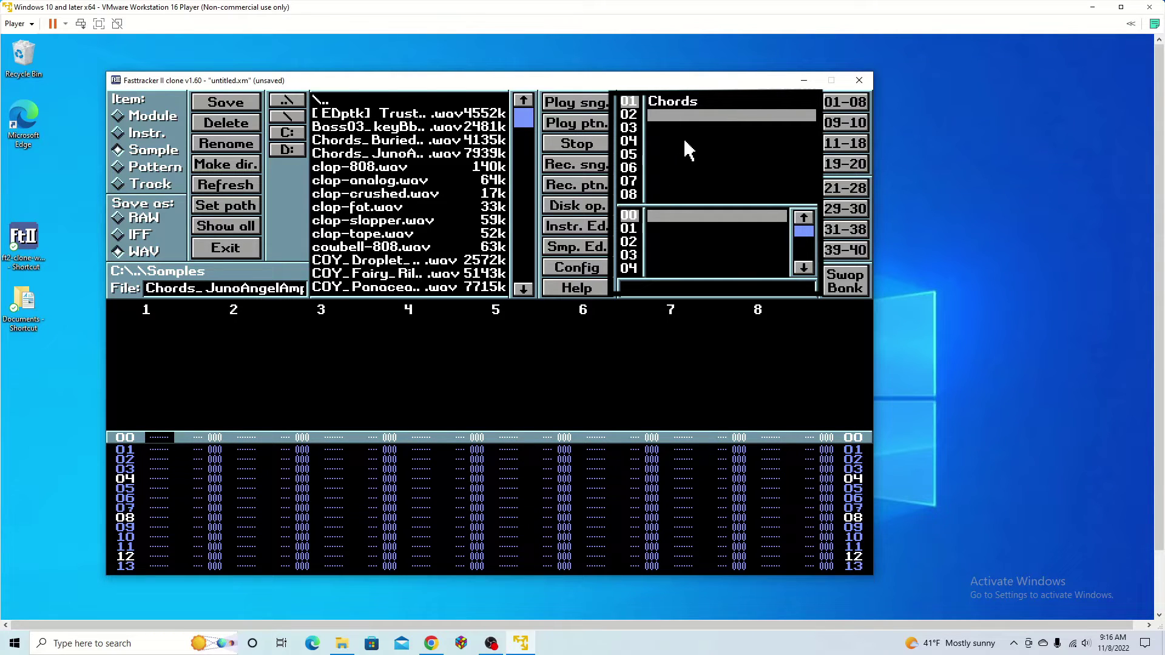
click(690, 104)
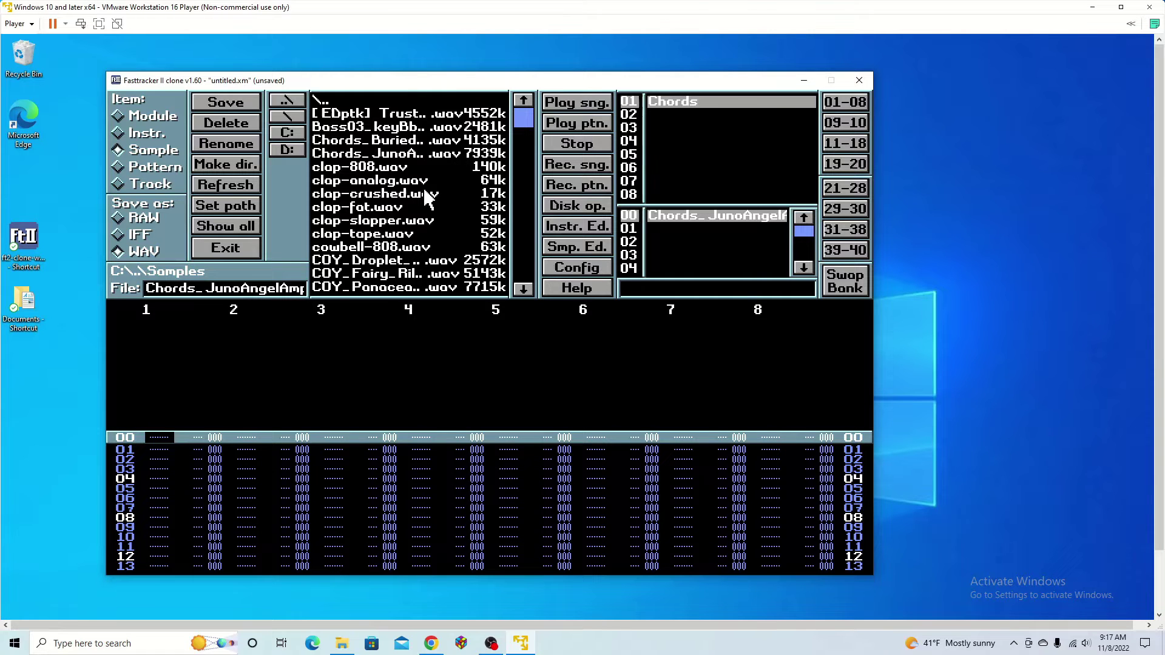
Type Kick Drum, Hi Hat and Snare Drum into instrument slots 02–04, then start naming slot 05
scroll(416, 178, down, 5)
scroll(413, 165, up, 5)
click(675, 116)
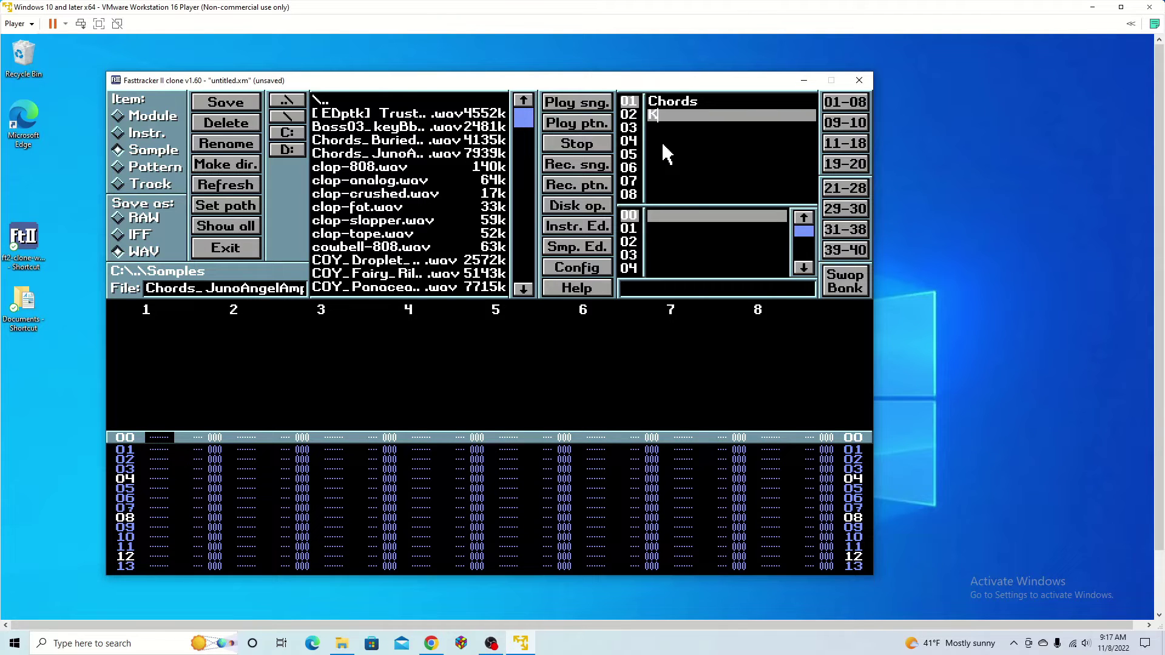
text(Kick Drum)
click(682, 131)
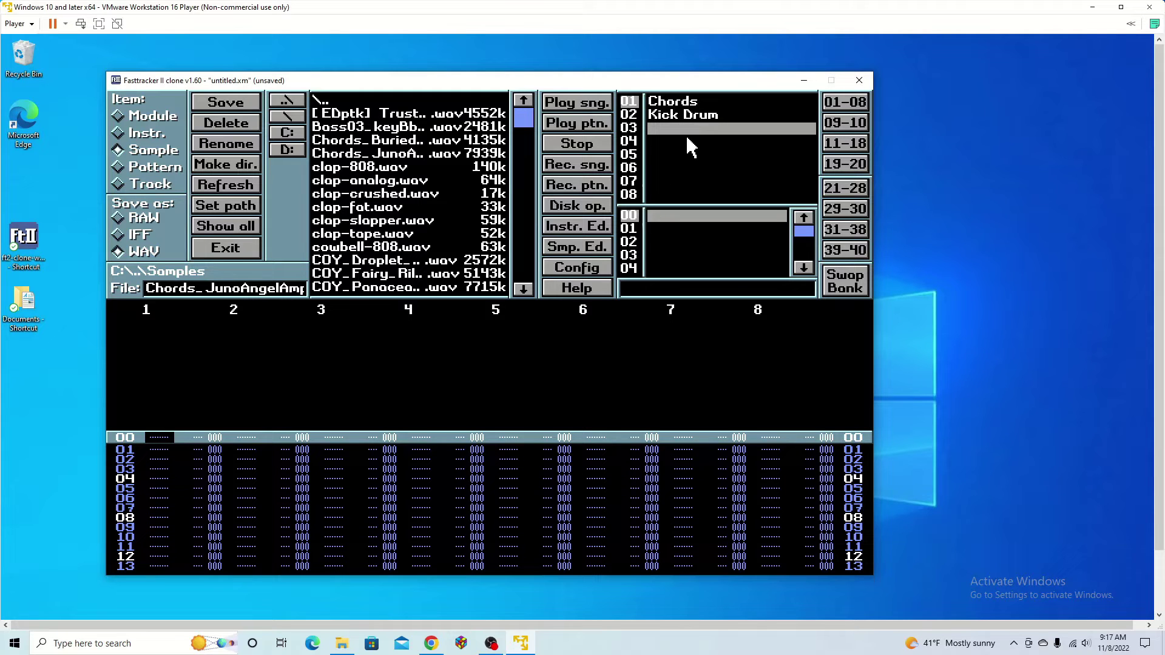
click(687, 130)
double_click(669, 142)
text(Snare Drum)
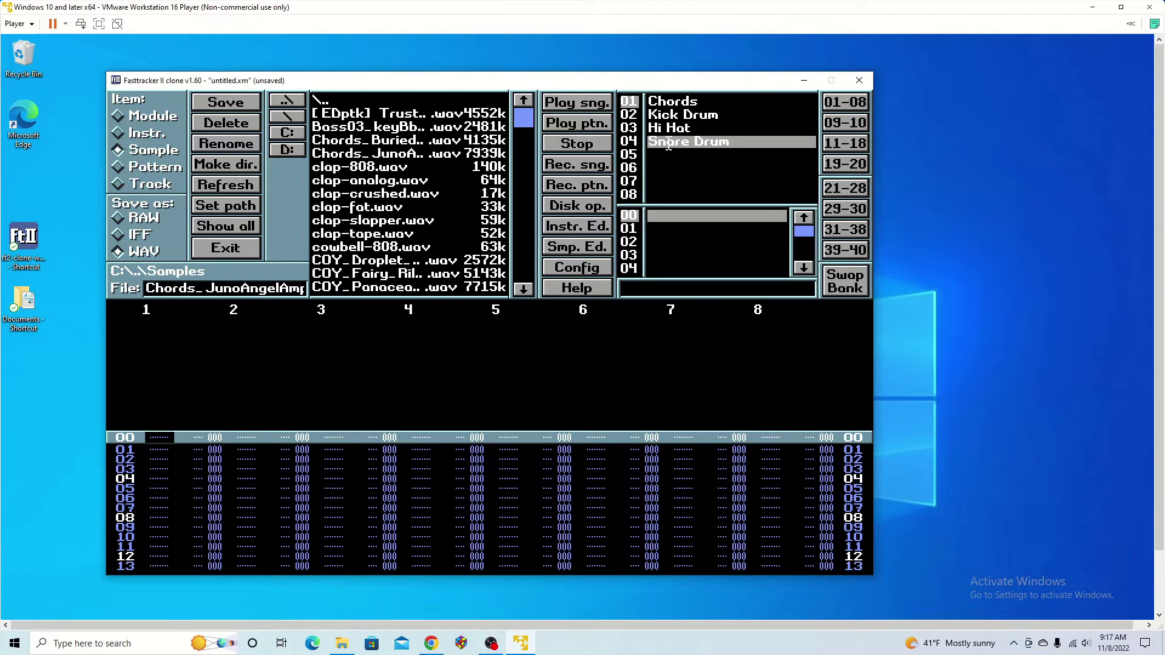
double_click(706, 154)
Finish naming instrument 05 Bass, then check the Chords, Kick Drum and Snare Drum instruments
text(Bass)
click(695, 116)
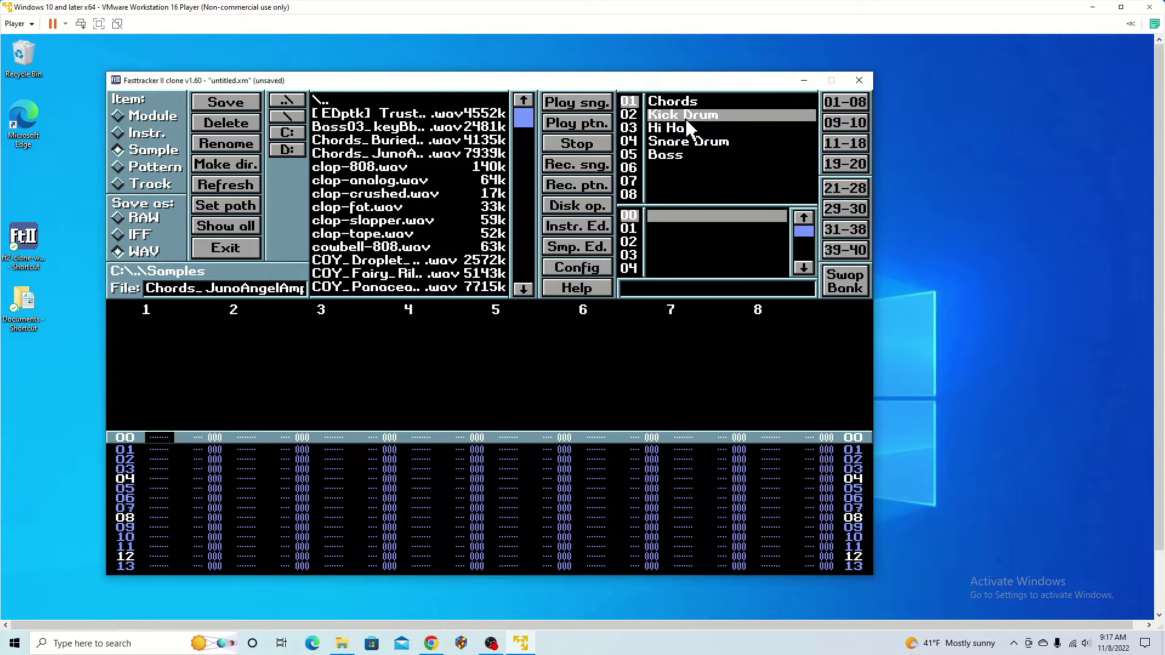
click(689, 104)
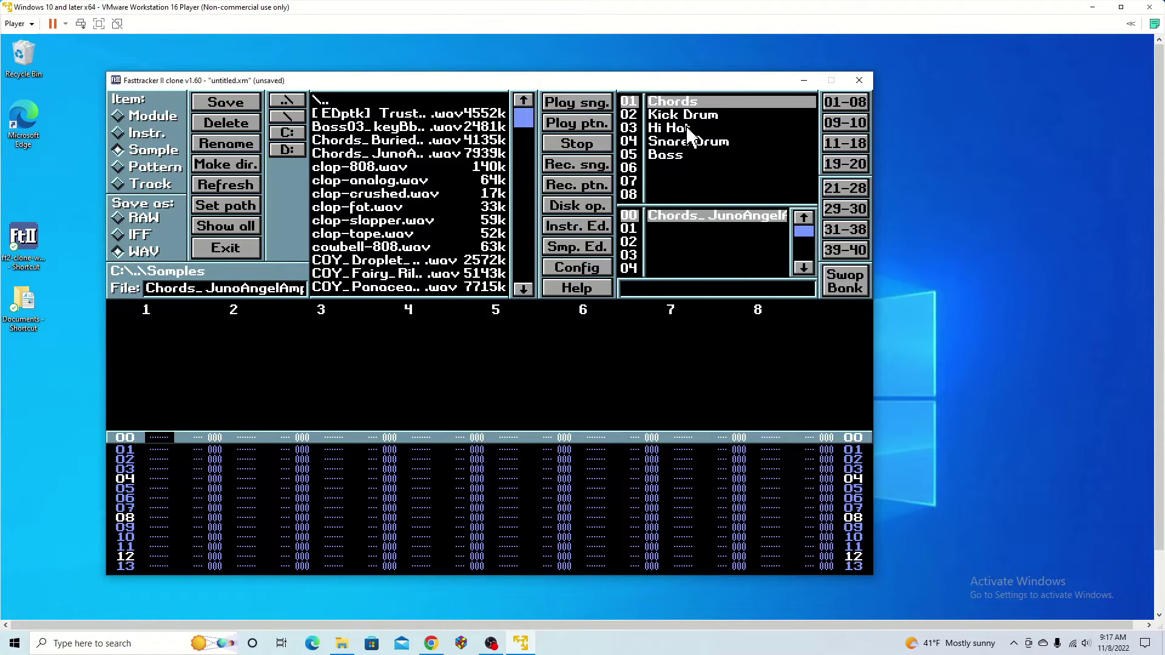
click(692, 115)
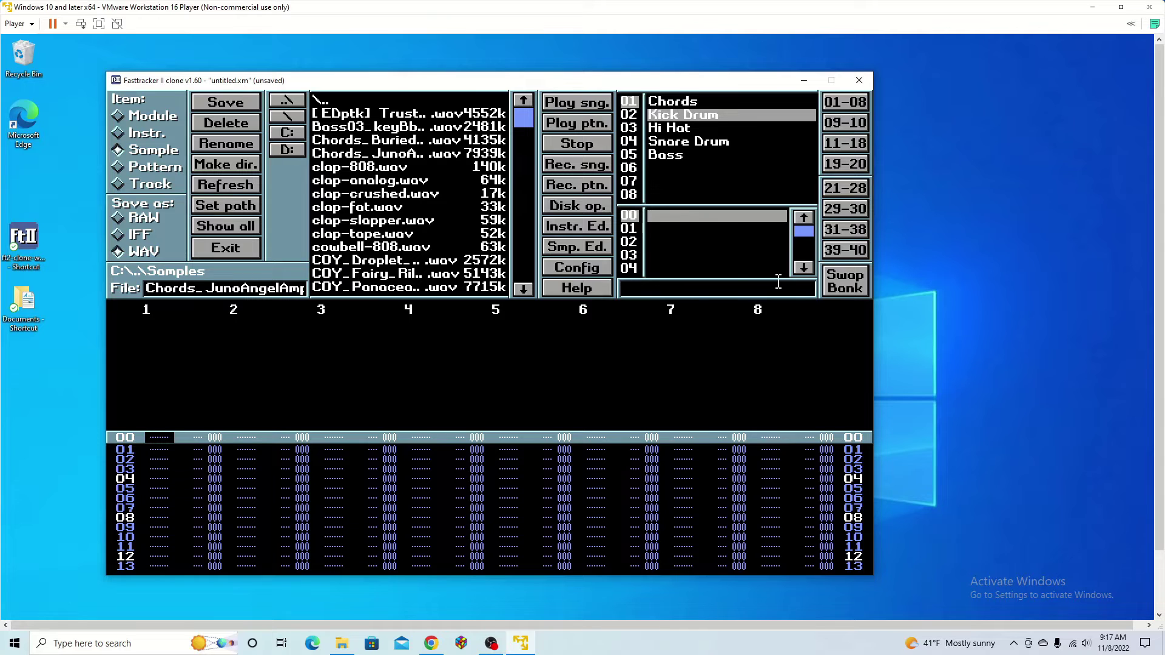
click(666, 144)
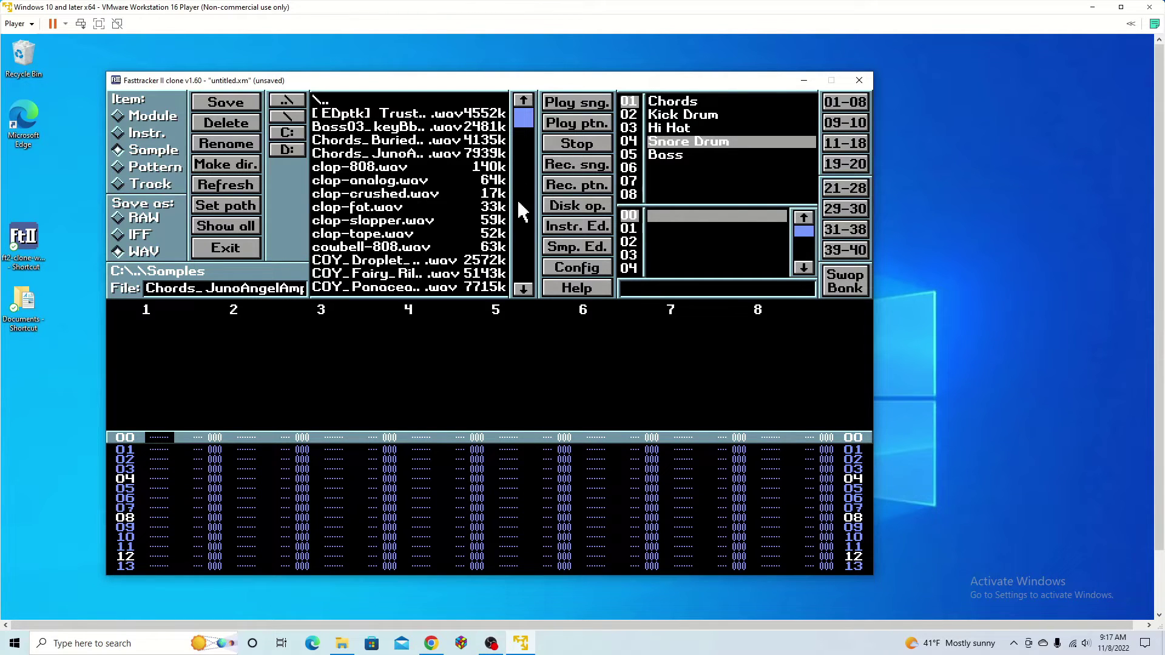
click(692, 102)
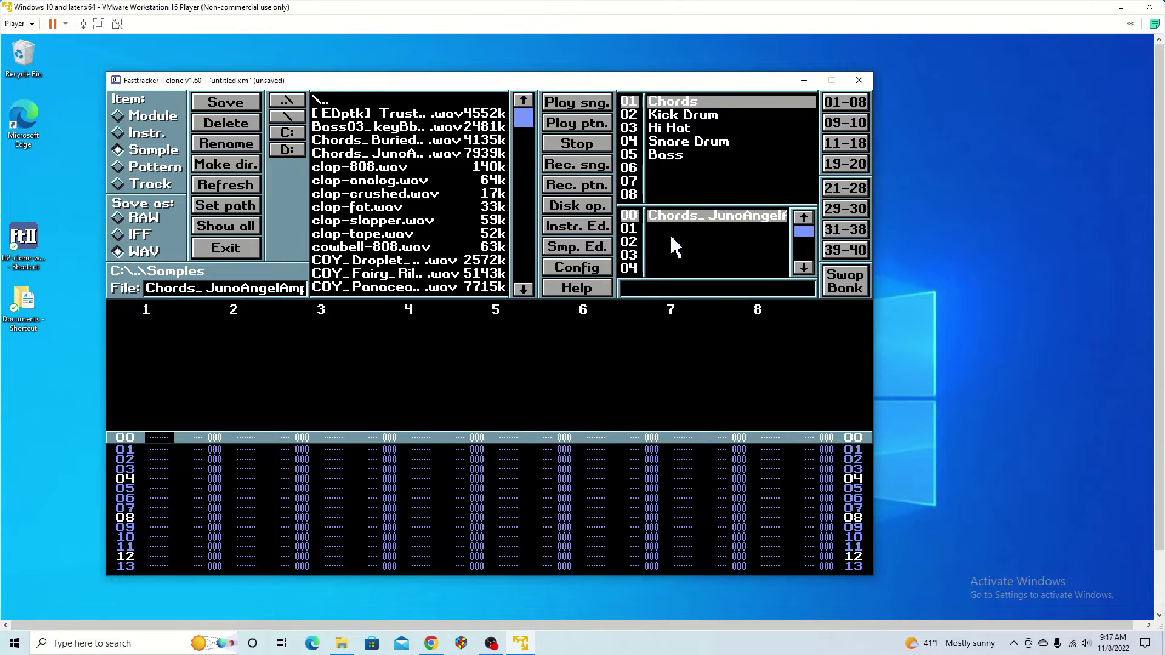
Load Chords_BuriedAngel .wav into the Chords instrument, converting the stereo file
click(401, 146)
click(609, 452)
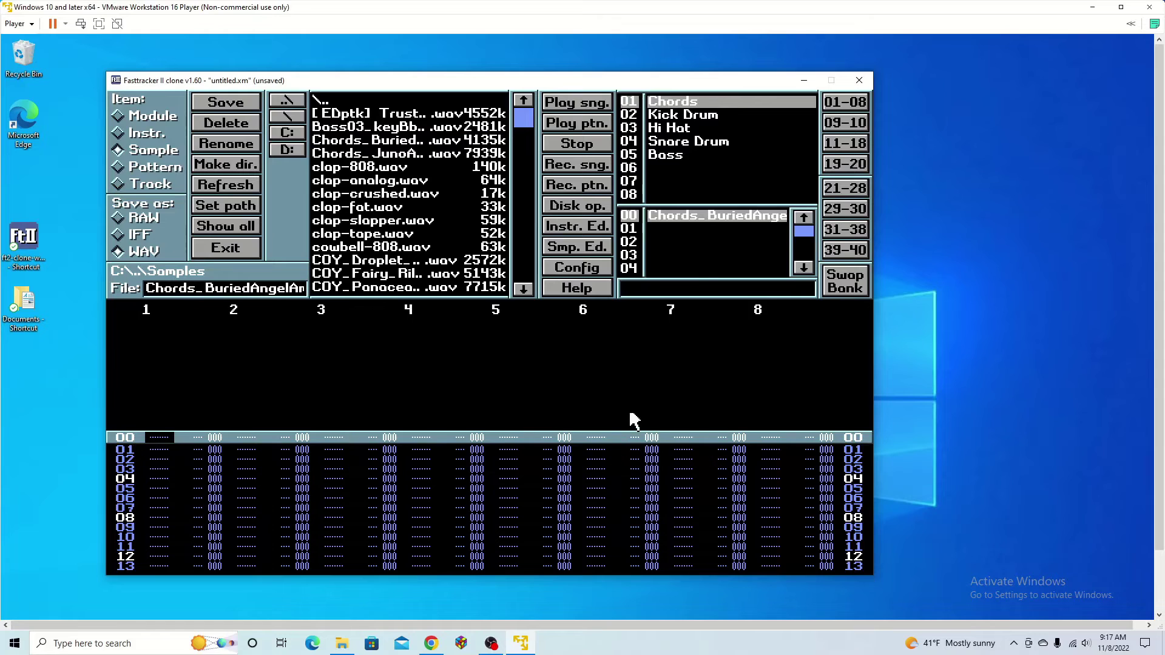
click(698, 116)
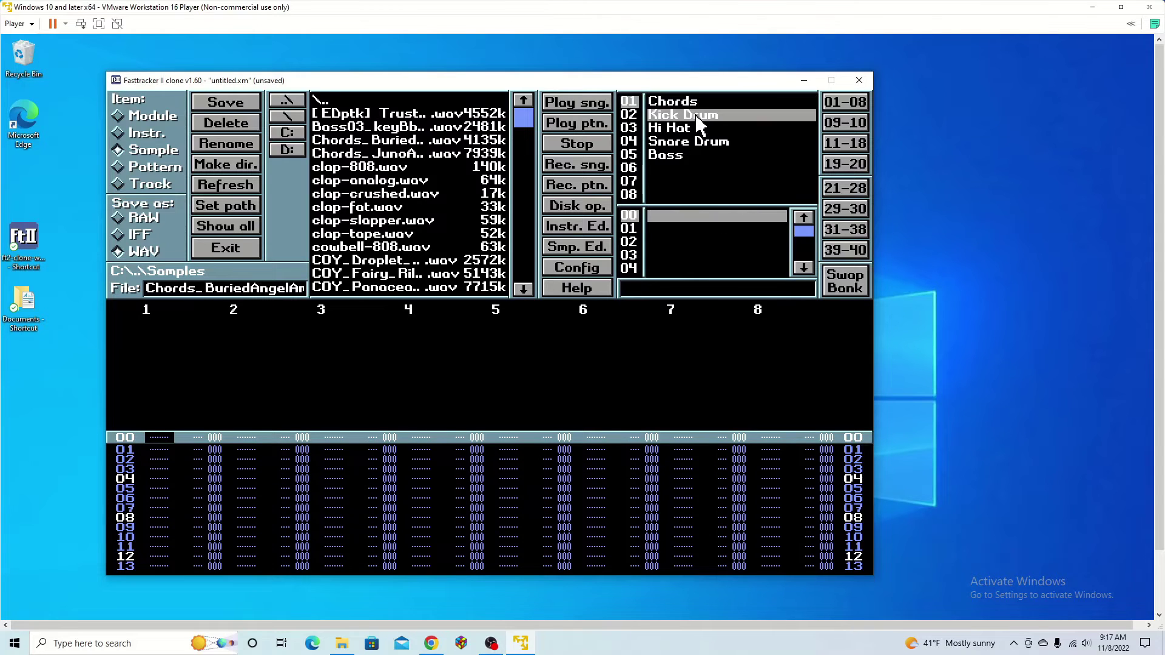
Load kick-classic.wav into the Kick Drum instrument
scroll(522, 124, down, 5)
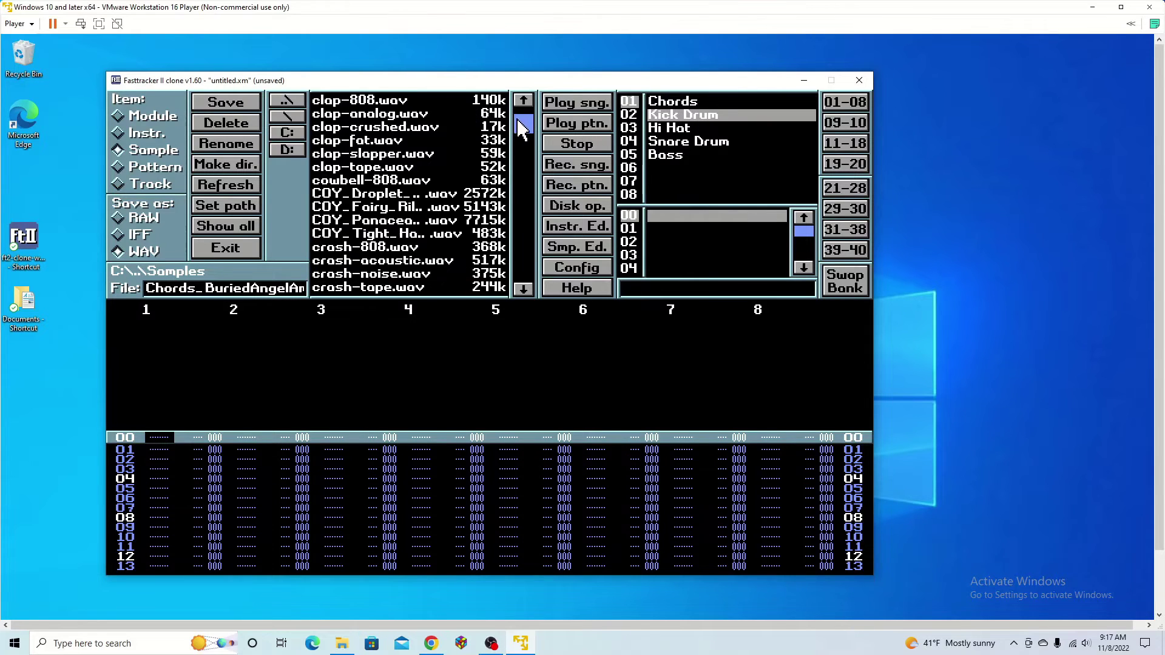
scroll(522, 124, up, 5)
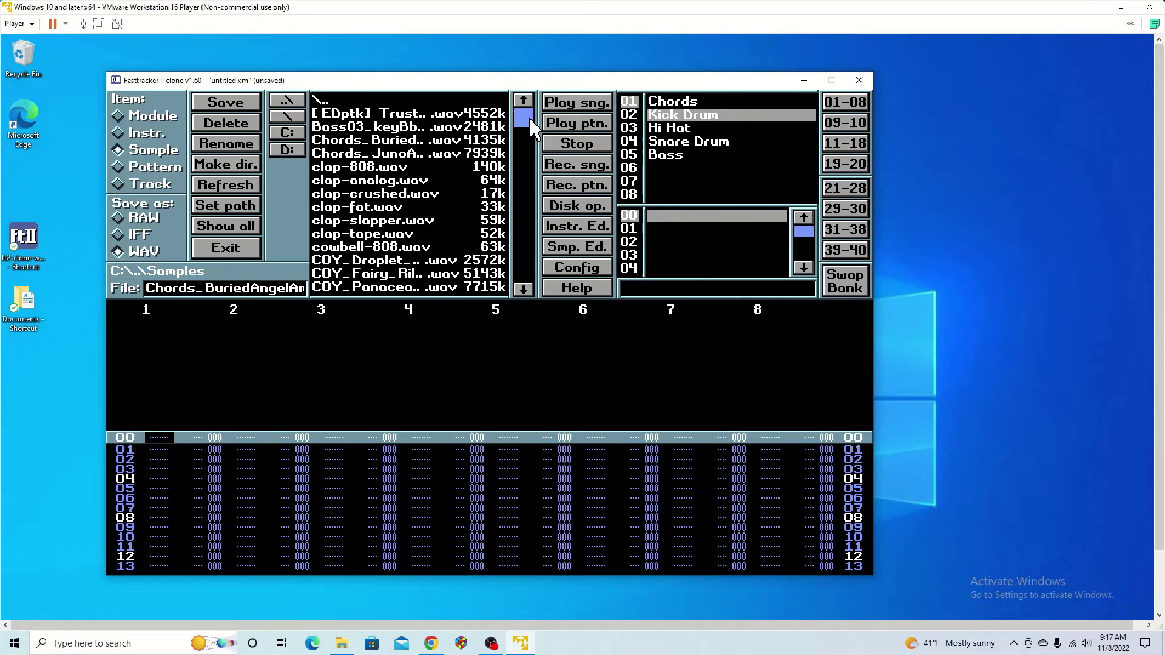
drag(529, 117, 524, 160)
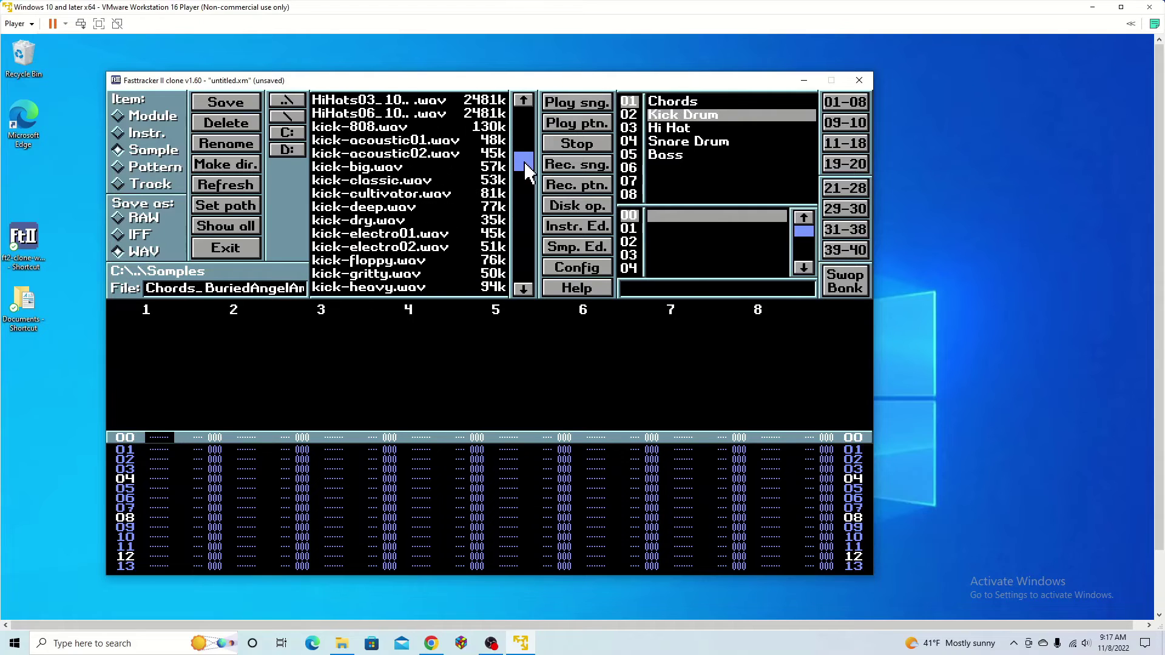
click(420, 183)
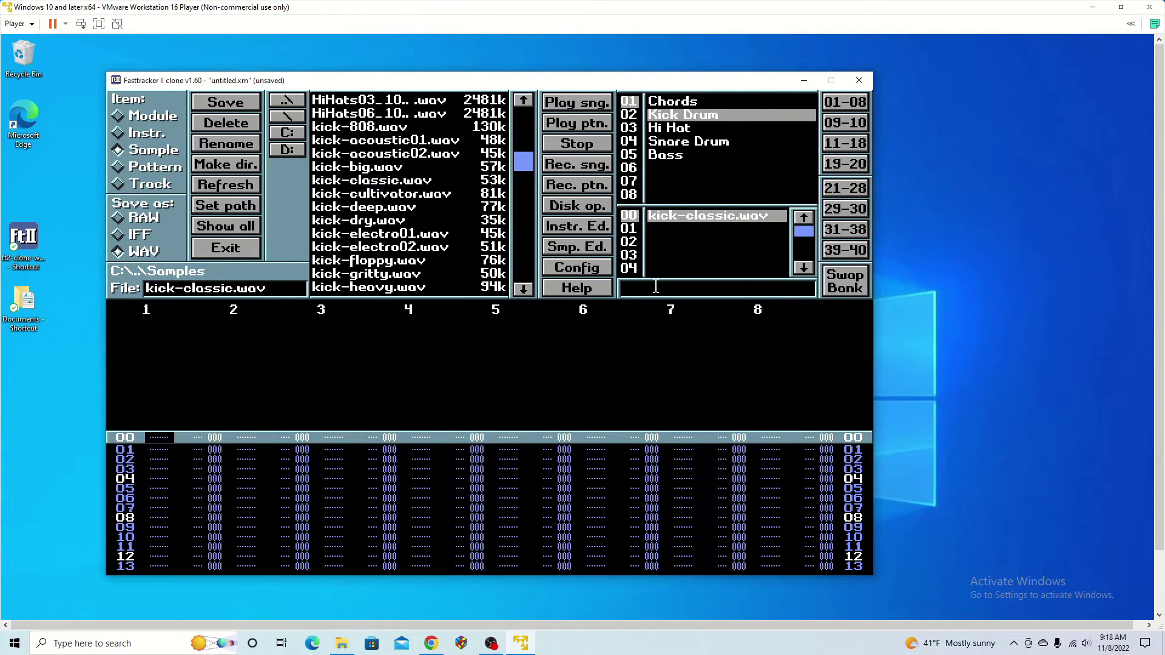
Enter test D-4 notes in channel 1, then replace the kick sample with kick-electro01.wav
key(x)
key(x)
key(x)
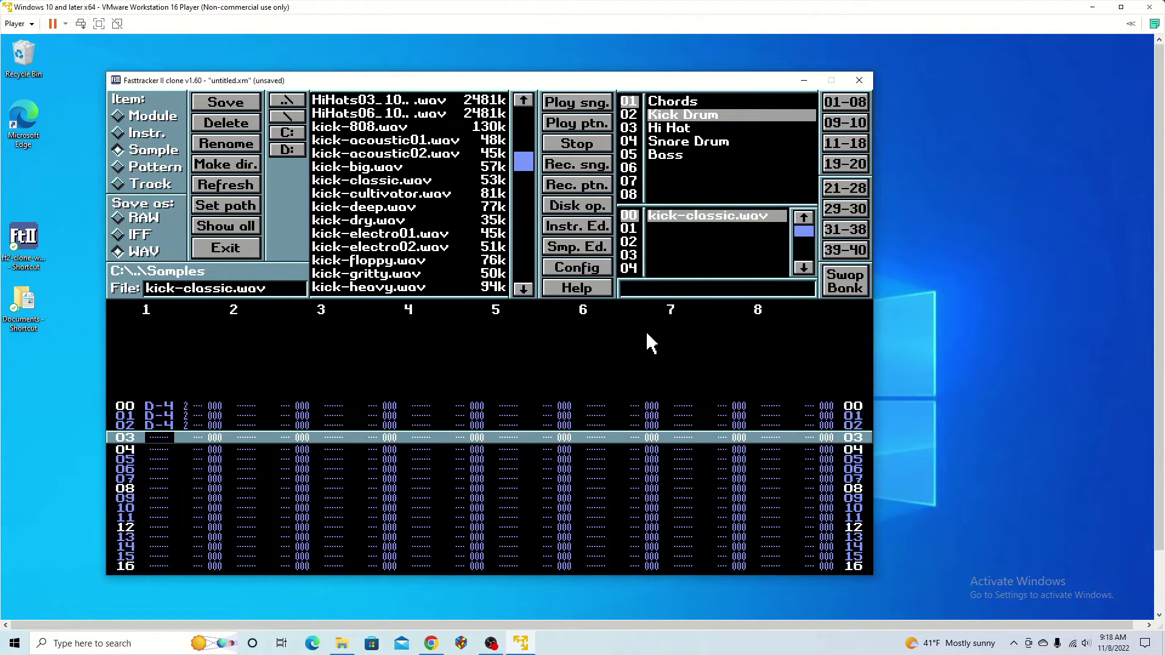
key(Up)
key(Up)
key(Up)
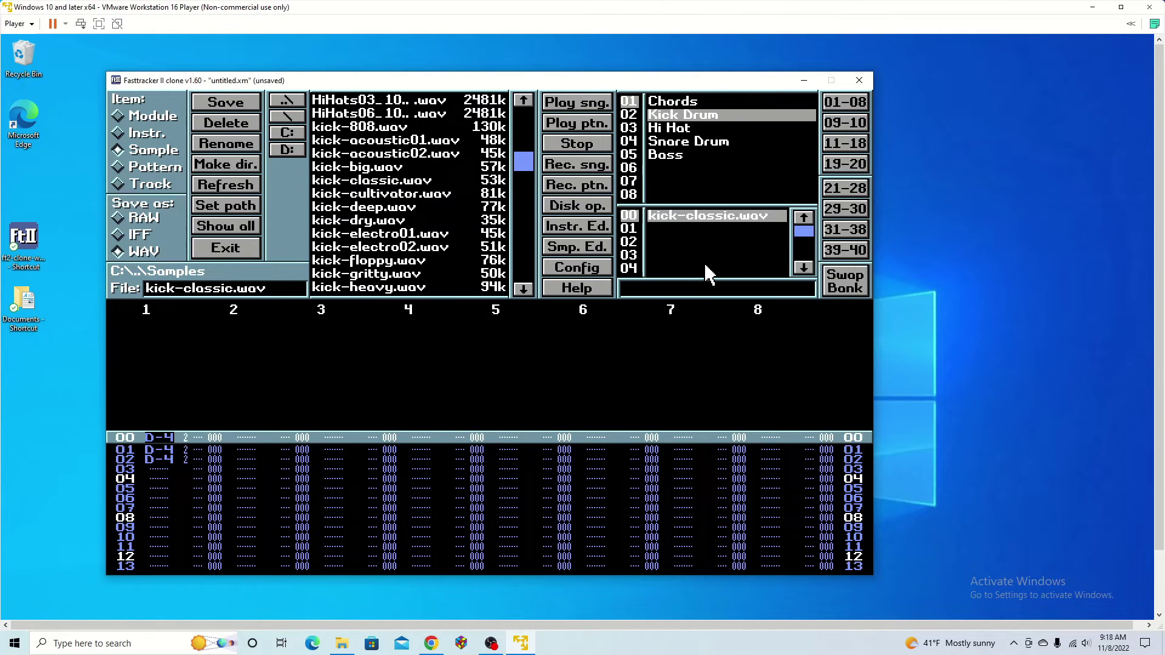
click(398, 236)
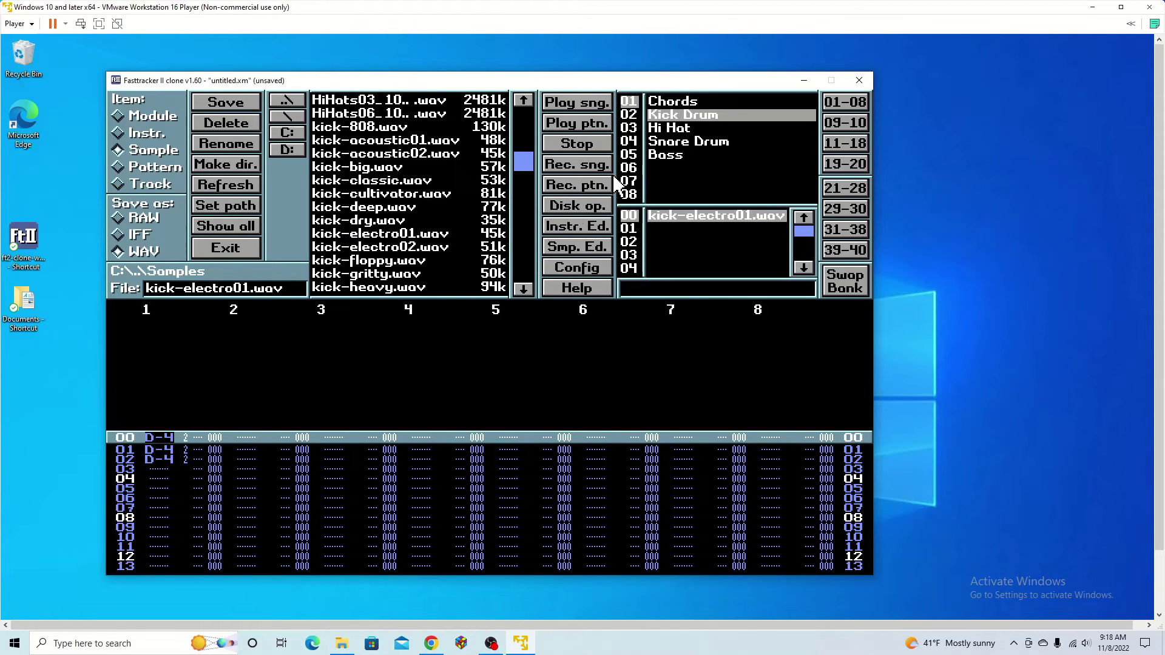
click(677, 128)
Load hihat-acoustic02.wav into Hi Hat and snare-tape.wav into Snare Drum
scroll(361, 237, down, 1)
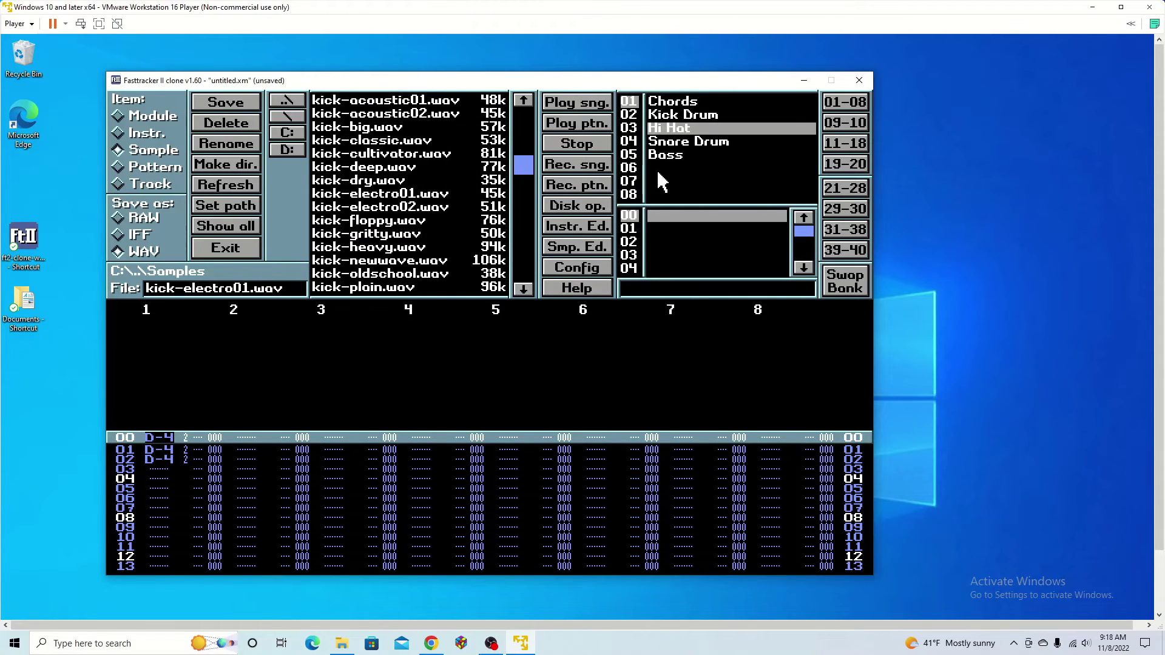
drag(526, 172, 526, 243)
click(413, 207)
key(shift+Down)
click(446, 211)
Load the Bass03 WAV into the Bass instrument, converting it from stereo, and check sample slot 01
key(shift+Down)
click(388, 127)
click(598, 458)
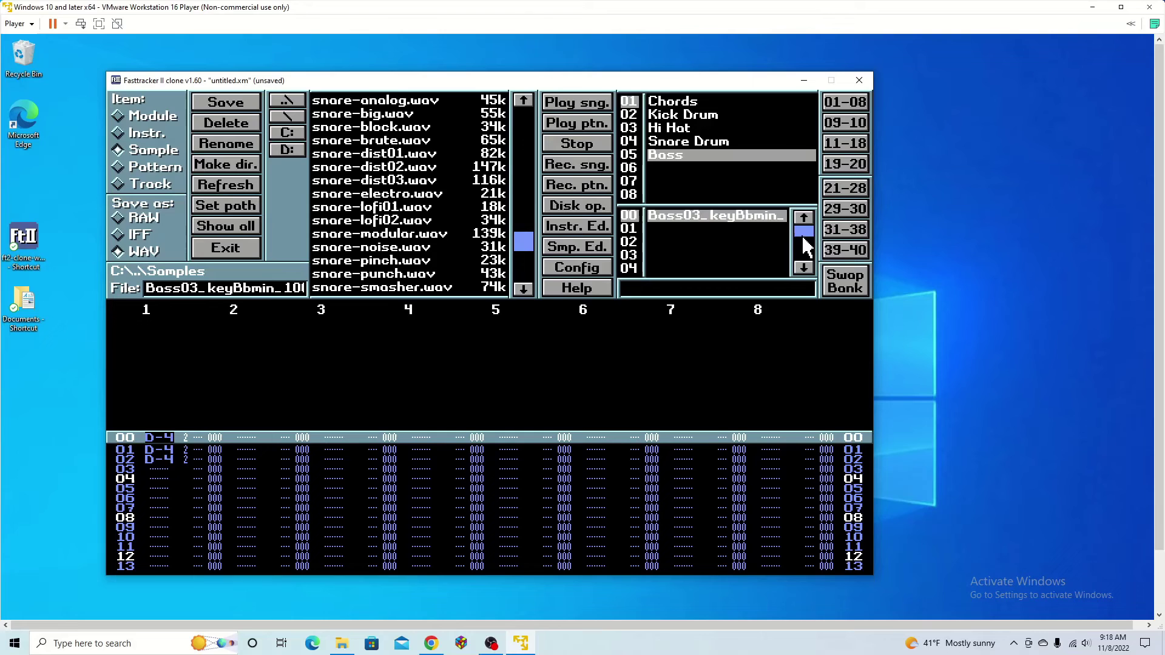
mouse_move(803, 236)
mouse_down()
mouse_move(807, 270)
mouse_move(807, 231)
mouse_up()
click(736, 231)
scroll(392, 246, down, 6)
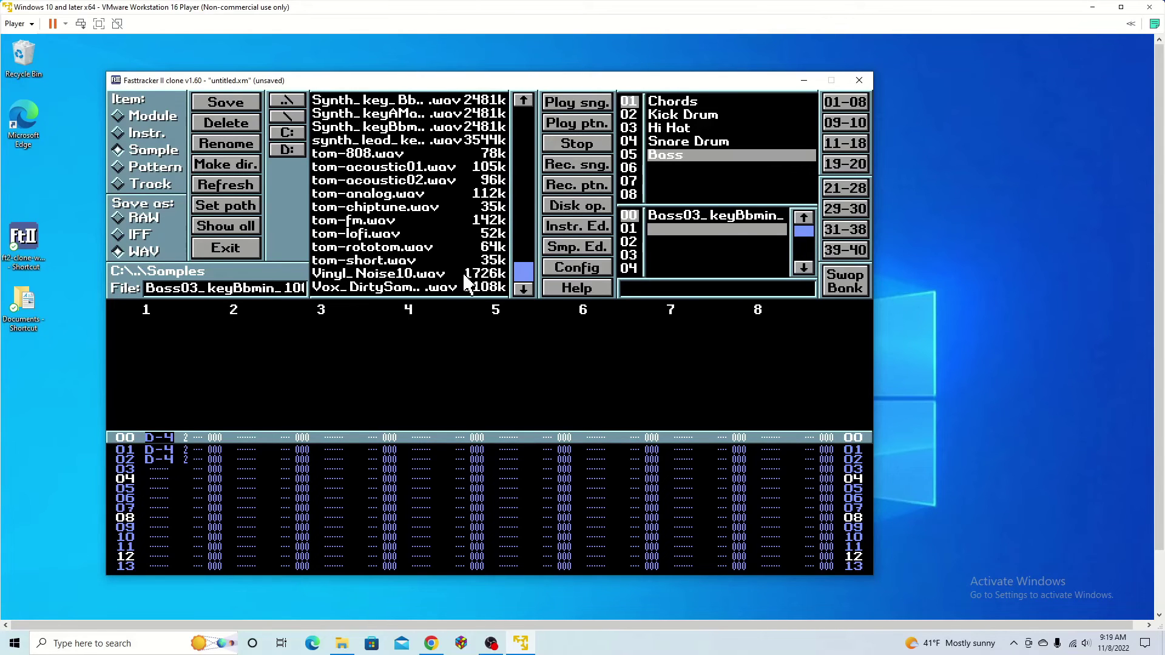
scroll(462, 276, up, 6)
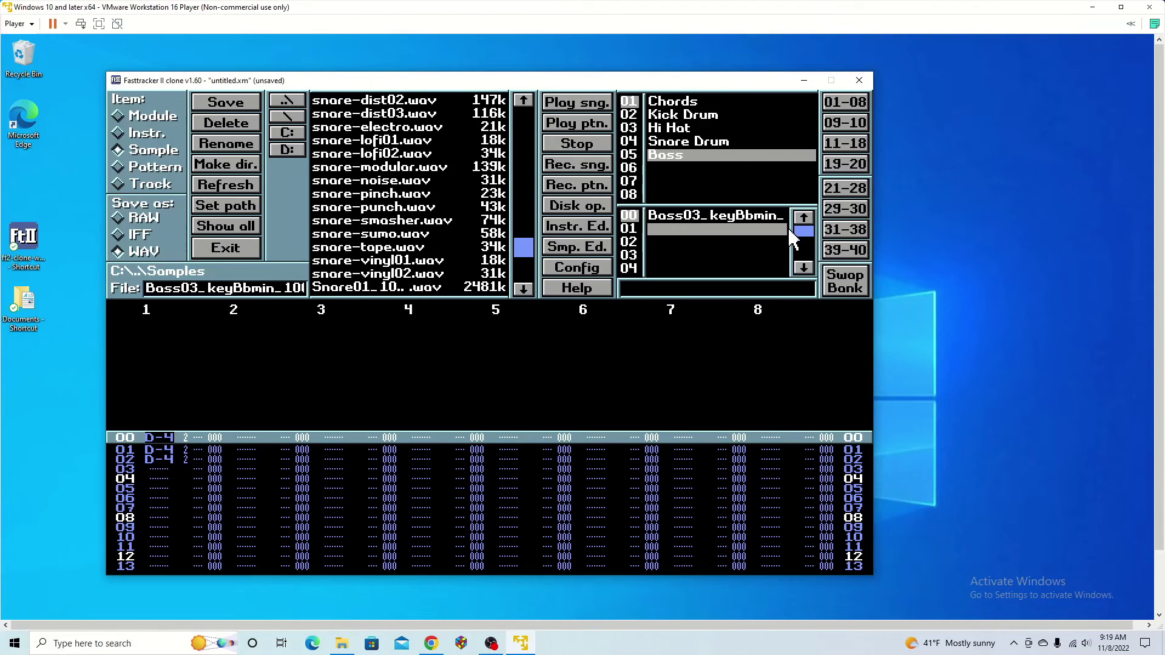
scroll(393, 234, up, 8)
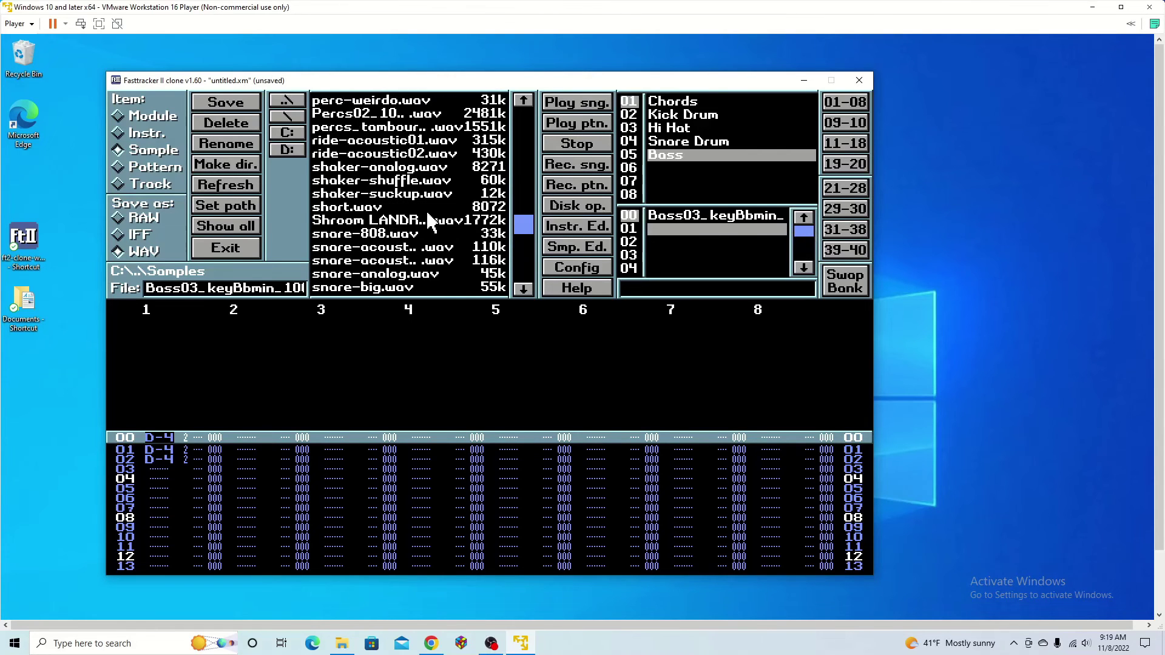
Select the Chords instrument and delete the test D-4 notes from channel 1
click(684, 103)
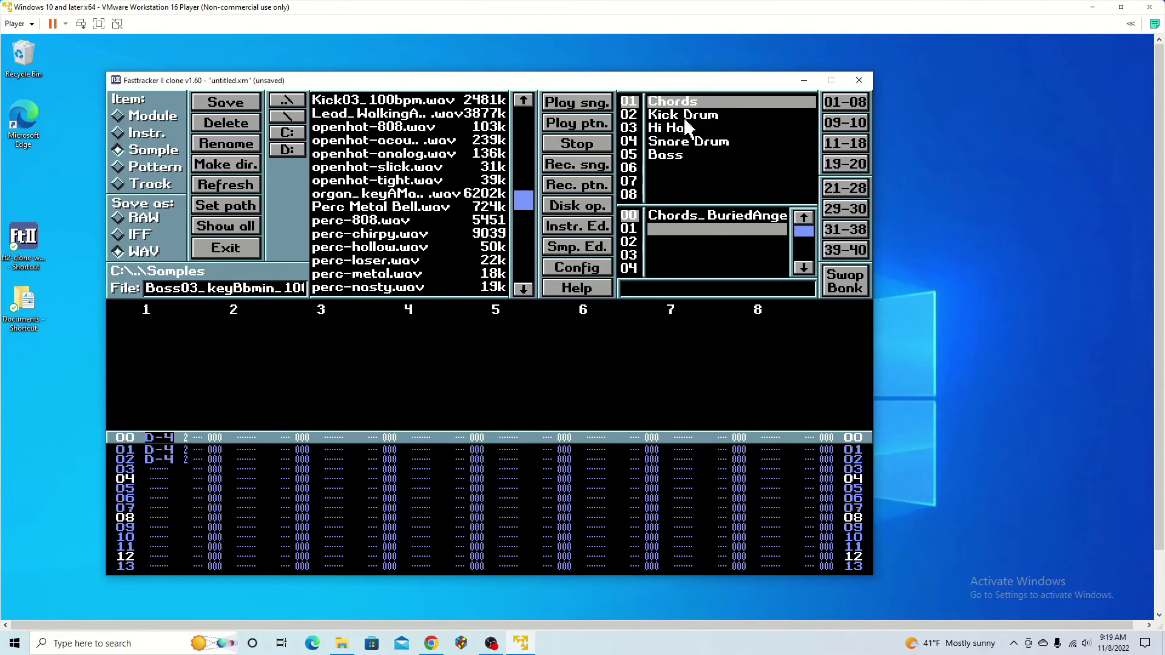
click(704, 217)
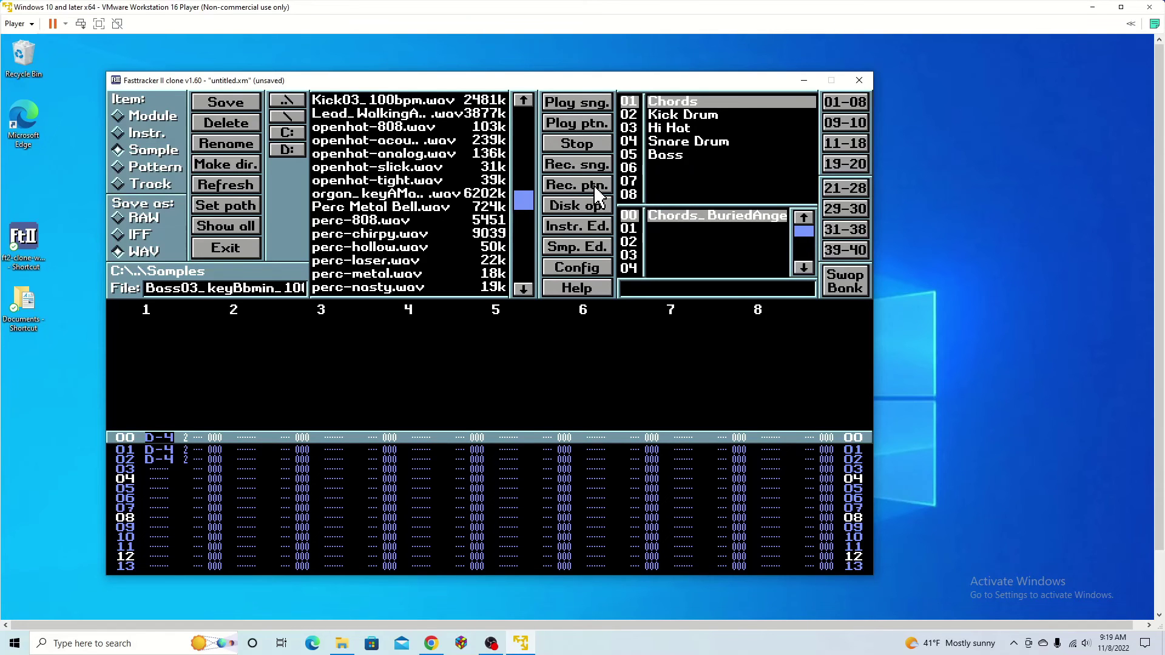
scroll(417, 216, up, 8)
key(Delete)
key(Delete)
key(Delete)
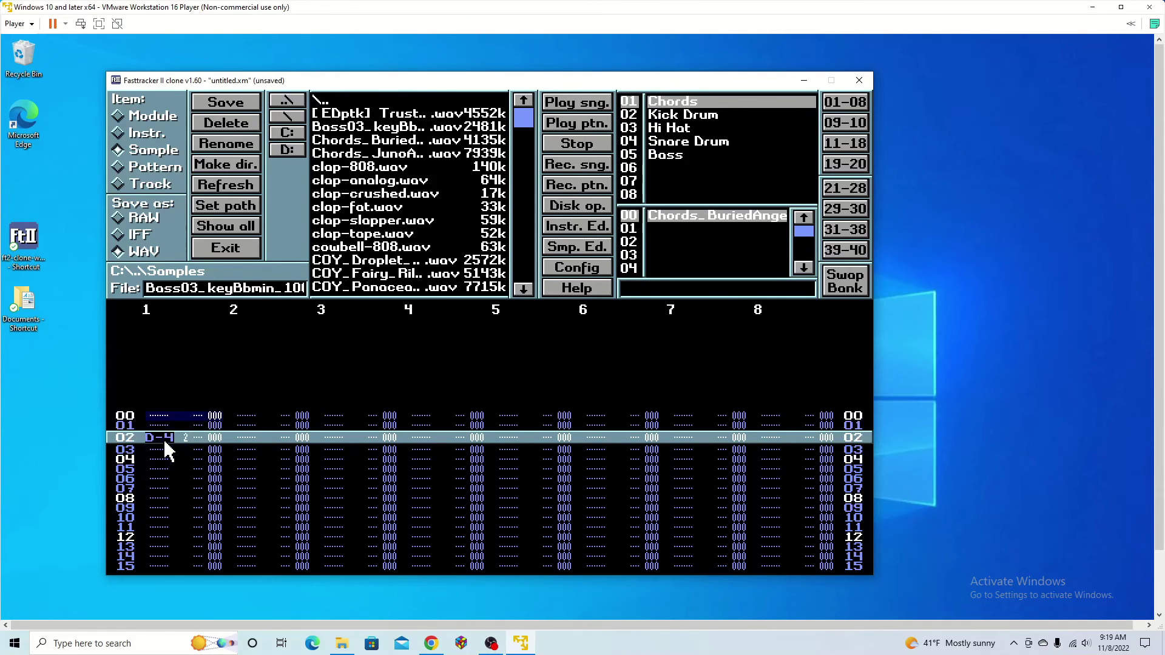
scroll(162, 438, down, 2)
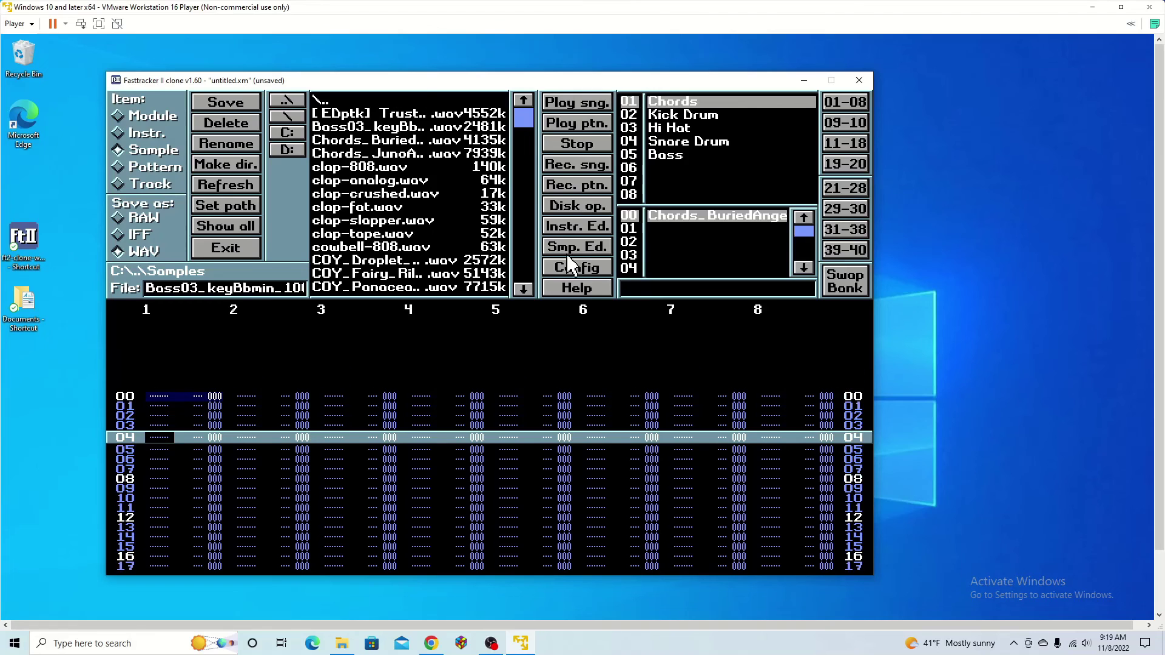
Close Disk op. to return to the main song and pattern panel
click(592, 207)
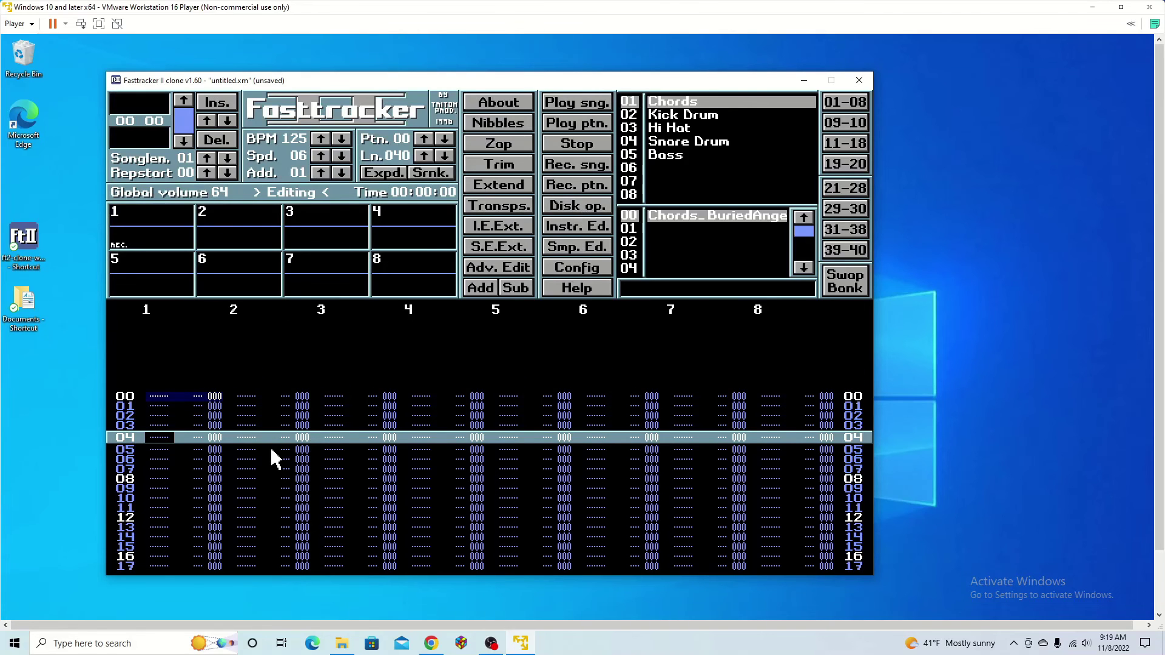
scroll(275, 460, up, 5)
scroll(277, 459, down, 2)
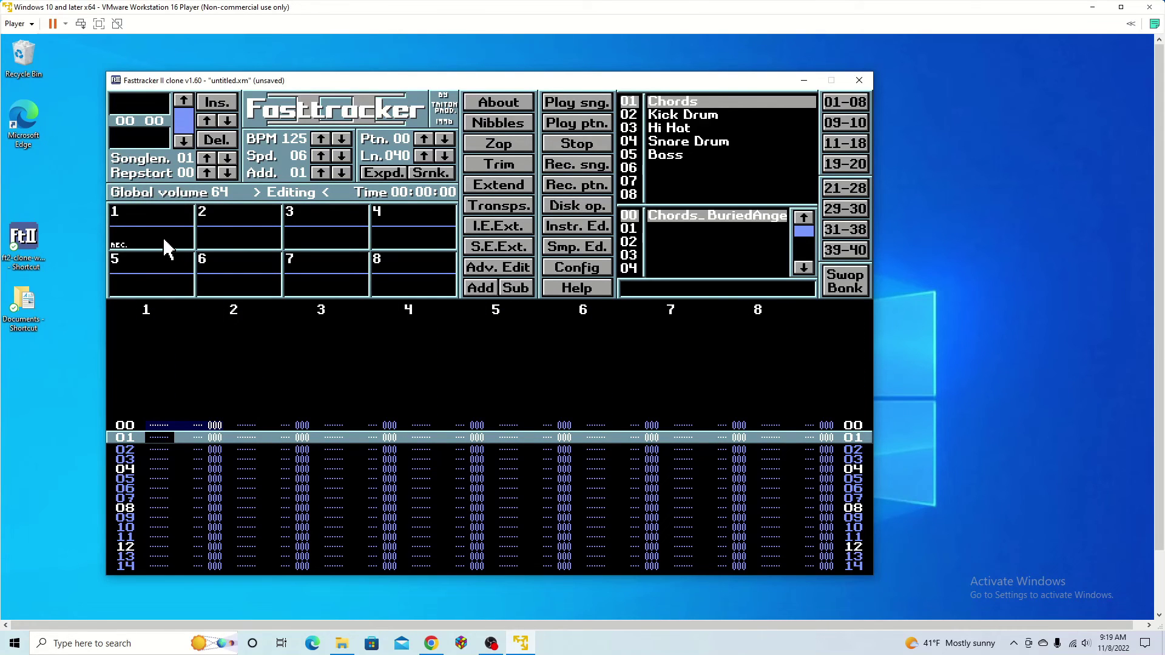